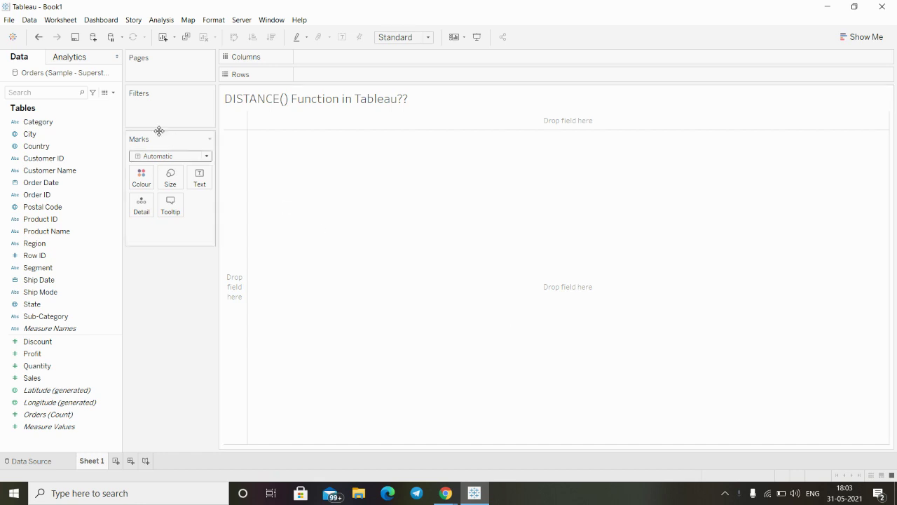
# Step: Create a calculated field named DISTANCE and start its formula with the DISTANCE function
pyautogui.click(106, 94)
pyautogui.click(62, 104)
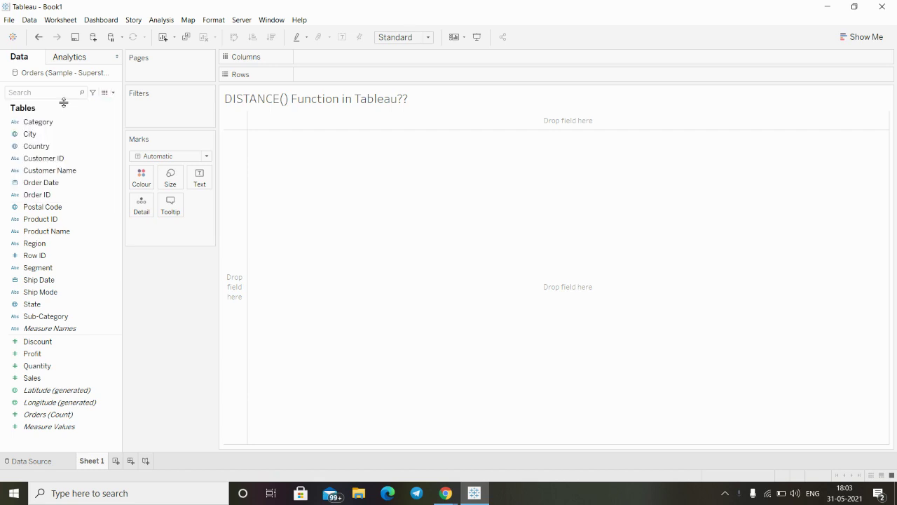
pyautogui.press('BackSpace')
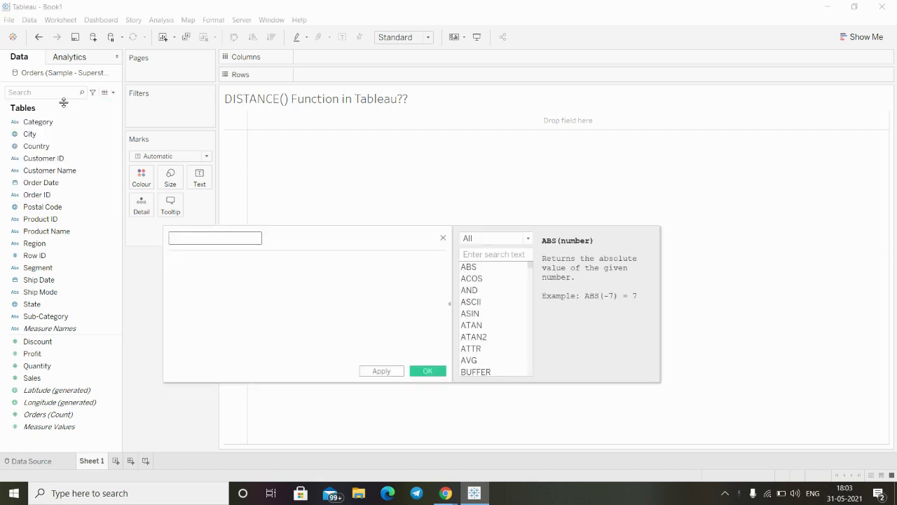
pyautogui.write('DISTANCE')
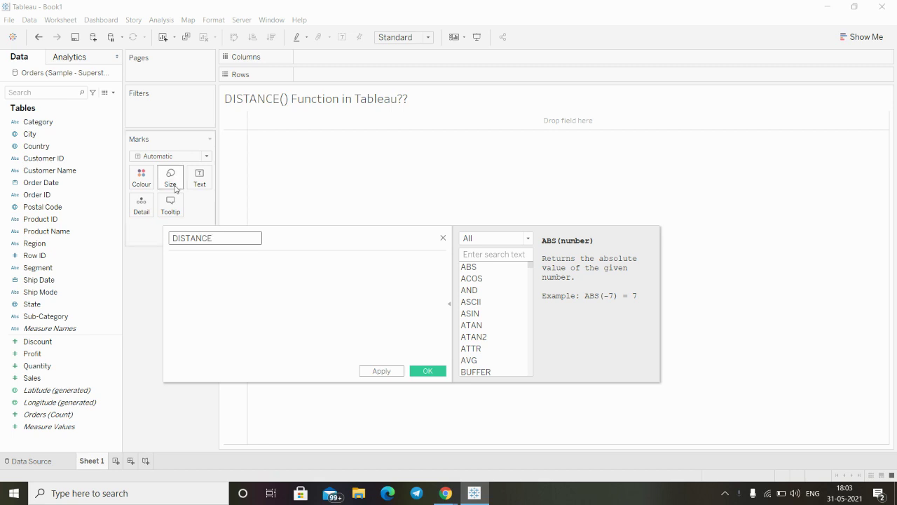
pyautogui.click(201, 262)
pyautogui.write('dis')
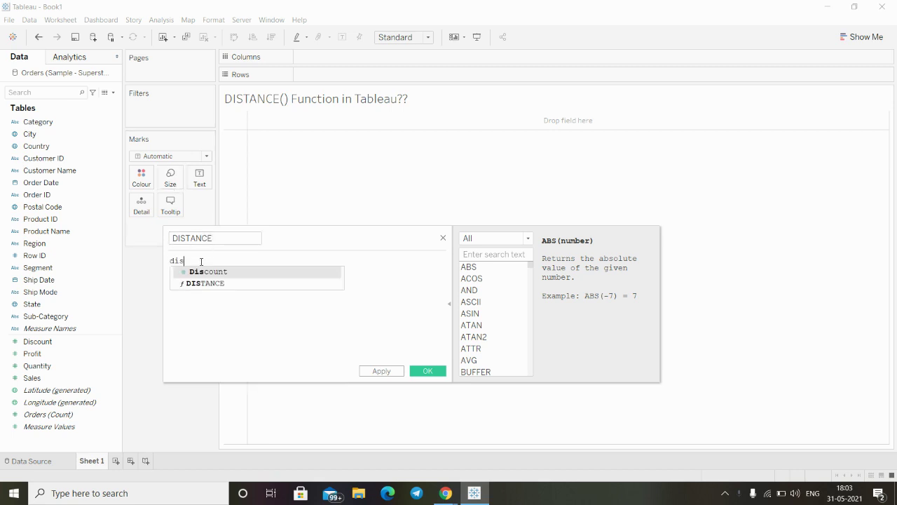
pyautogui.press('Down')
pyautogui.press('Return')
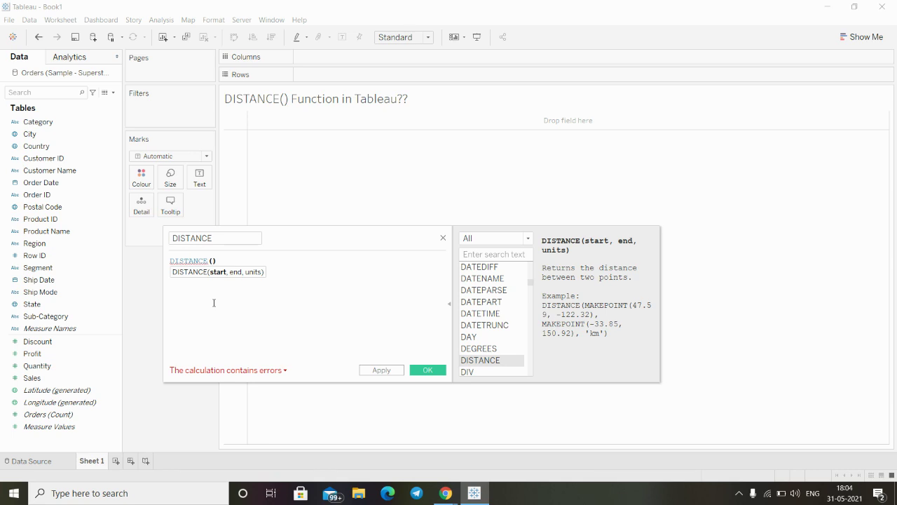
# Step: Enter MAKEPOINT(14, -80) as the start point of the DISTANCE function
pyautogui.write('make')
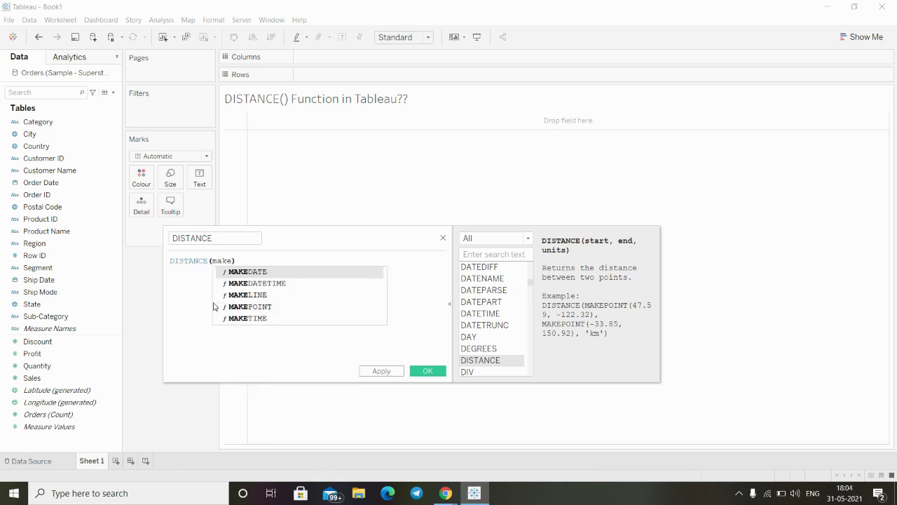
pyautogui.click(216, 306)
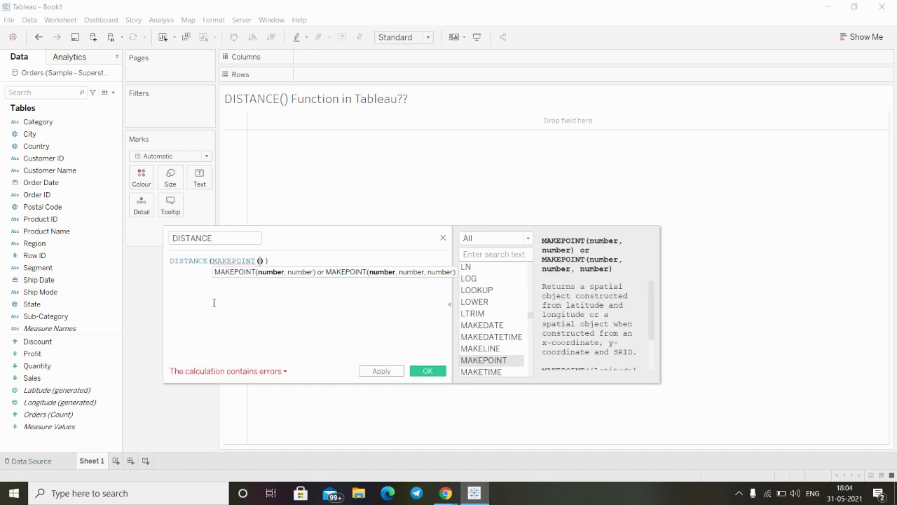
pyautogui.write('14')
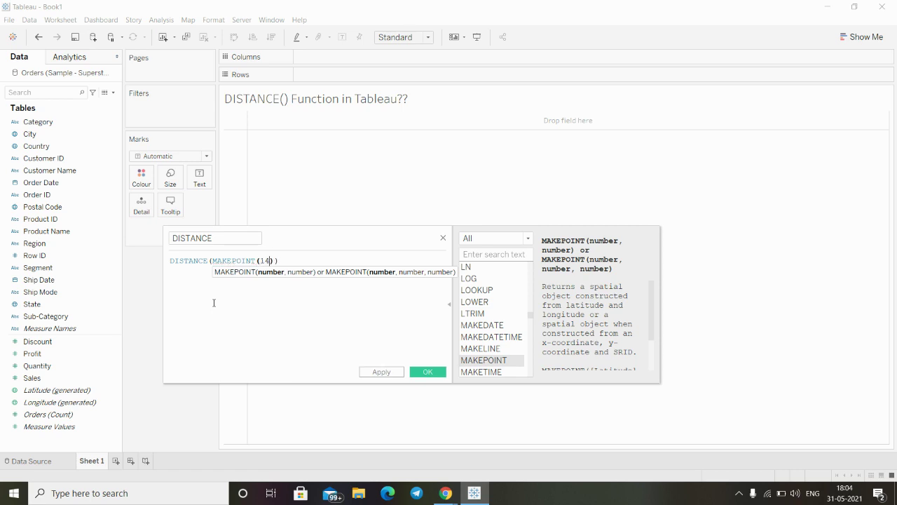
pyautogui.write(', -')
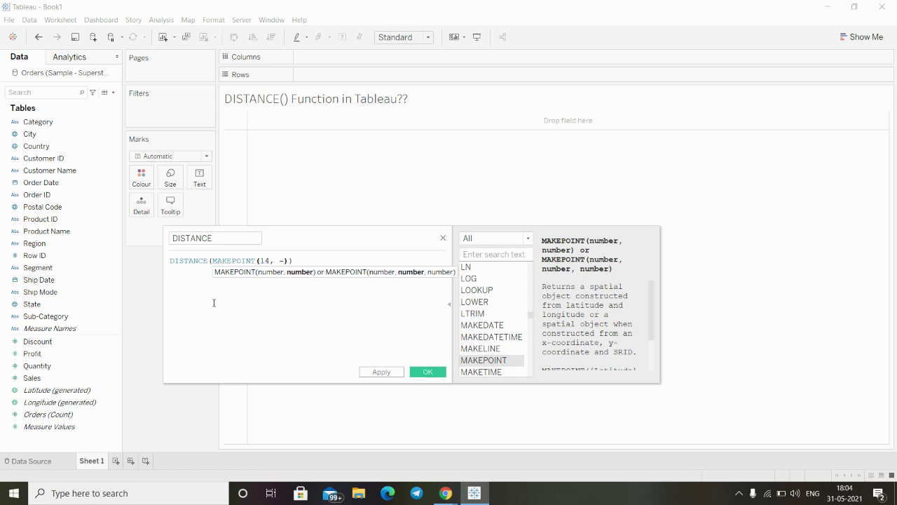
pyautogui.write('80')
pyautogui.press('Right')
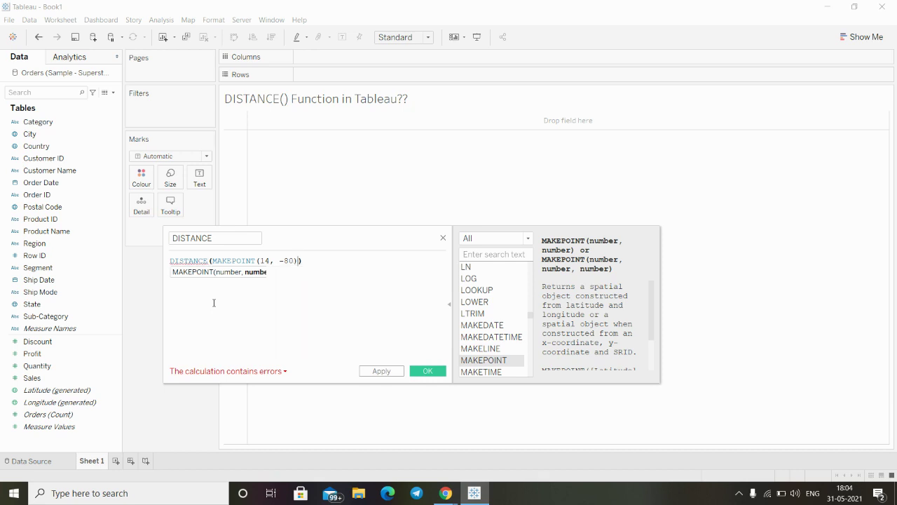
pyautogui.write(',')
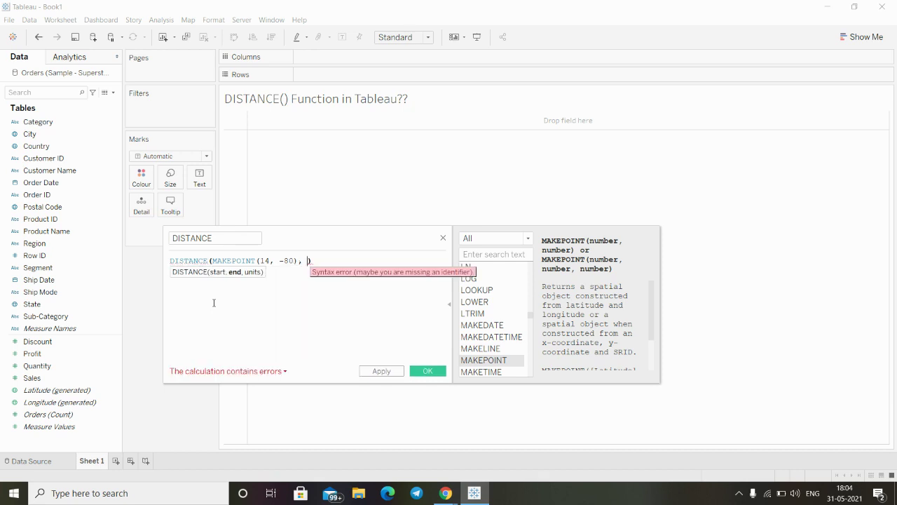
# Step: Enter MAKEPOINT(30, -12) as the end point of the DISTANCE function
pyautogui.write(' make')
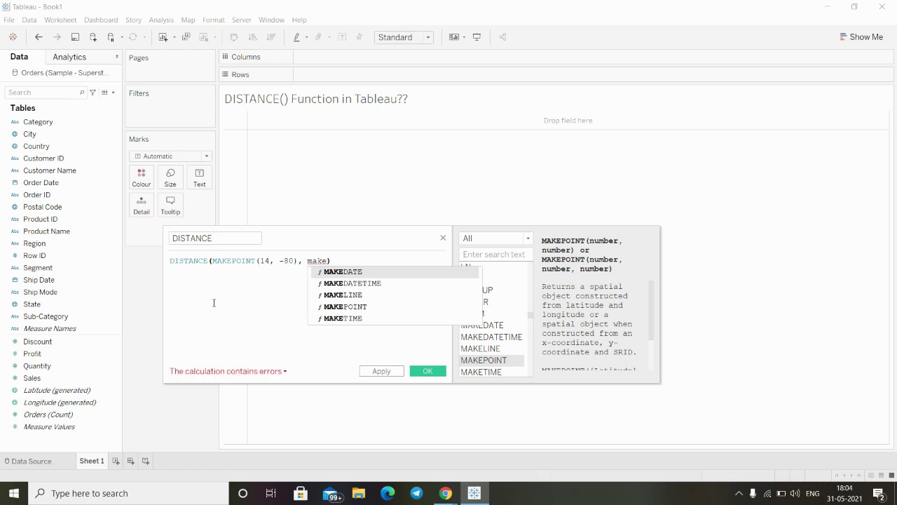
pyautogui.write('p')
pyautogui.press('Return')
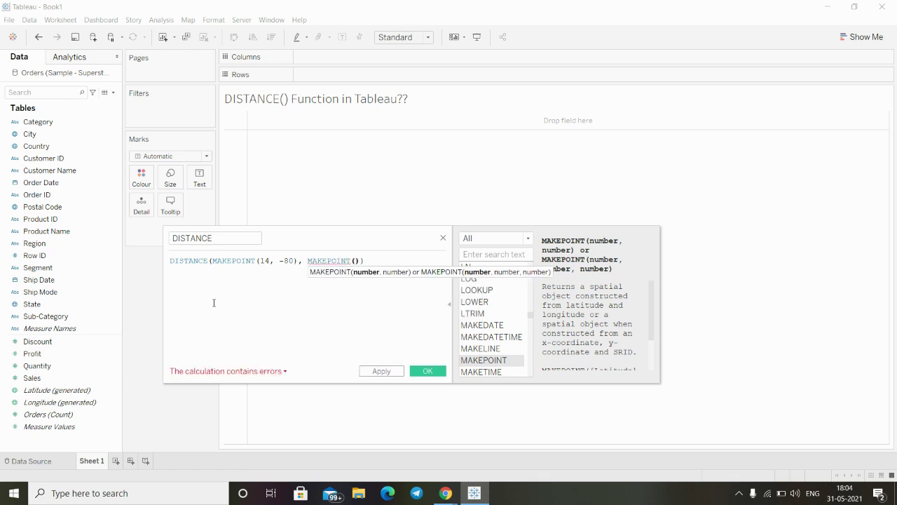
pyautogui.write('30, -')
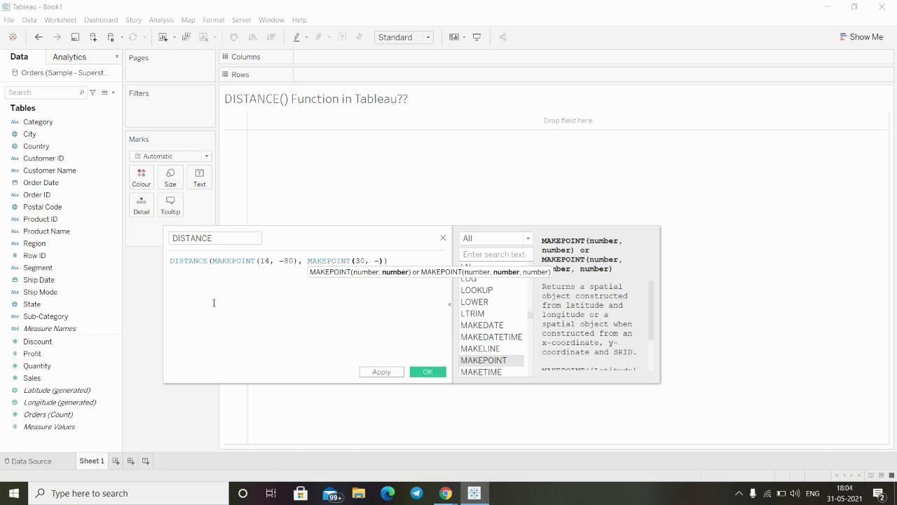
pyautogui.write('12')
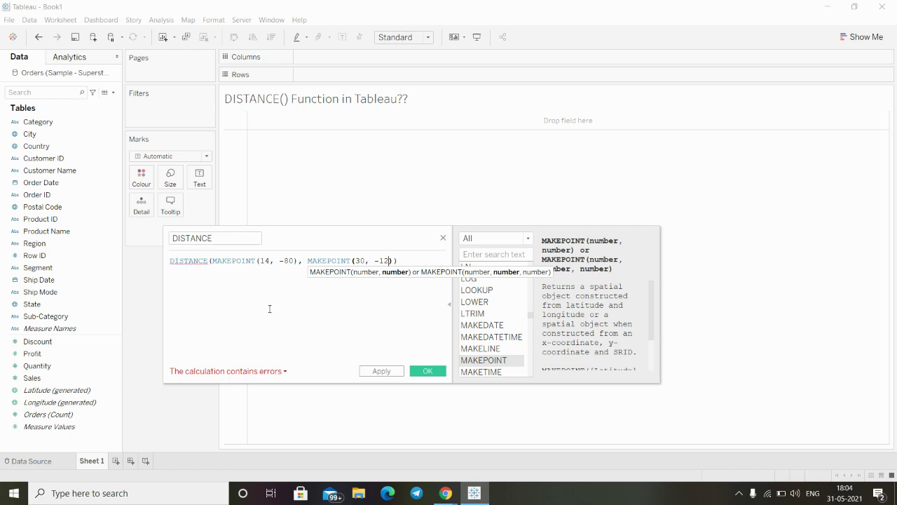
pyautogui.write('), ')
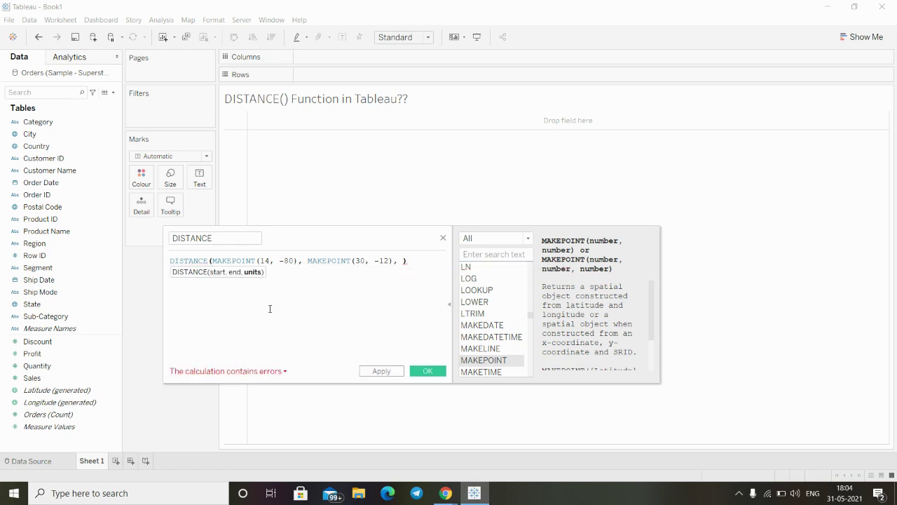
# Step: Set the distance unit to "km" and save the calculated field
pyautogui.write('"km"')
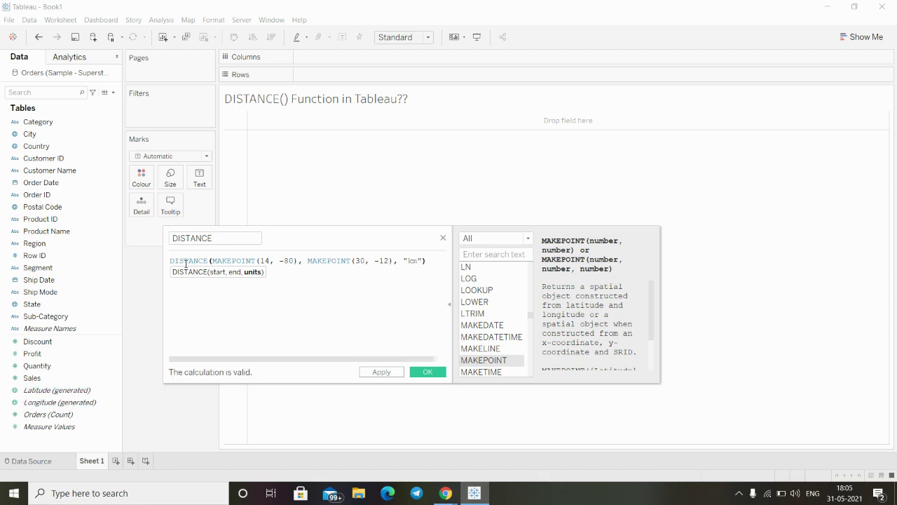
pyautogui.click(383, 372)
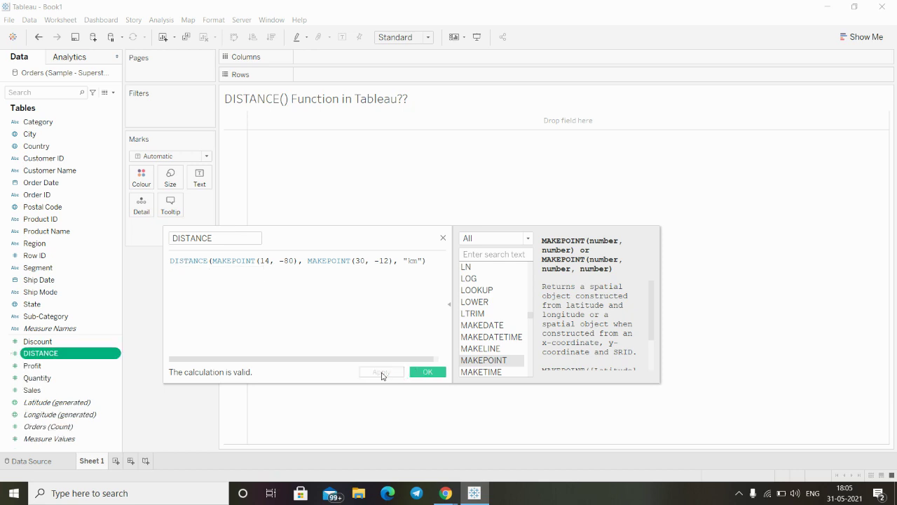
pyautogui.click(424, 374)
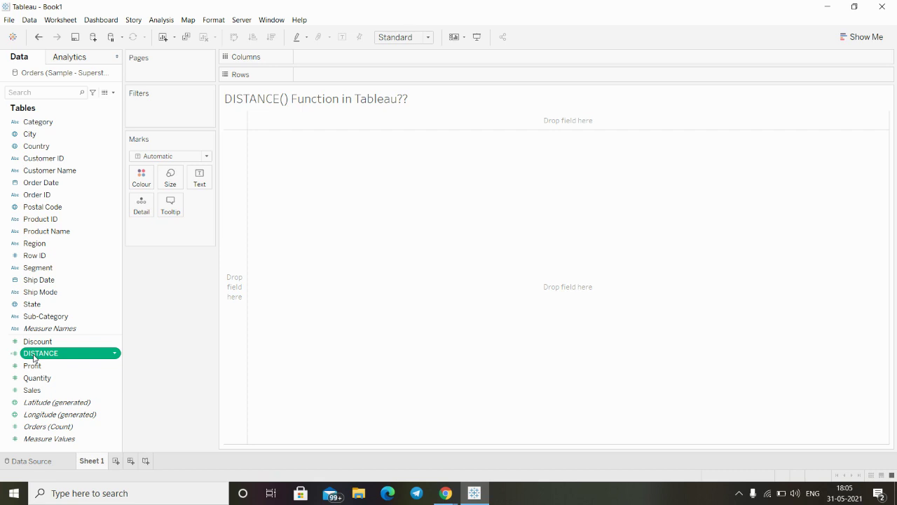
# Step: Add the DISTANCE field from the measures to the empty worksheet view
pyautogui.click(34, 357)
pyautogui.click(195, 354)
pyautogui.moveTo(32, 358); pyautogui.dragTo(373, 200)
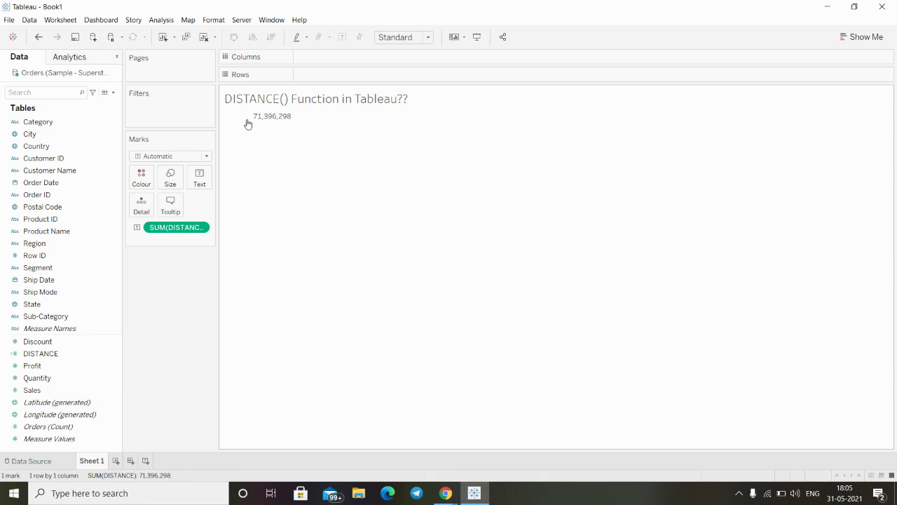
# Step: Open the text mark's label for editing and apply font size 28 to the SUM(DISTANCE) text
pyautogui.moveTo(247, 123)
pyautogui.click(201, 175)
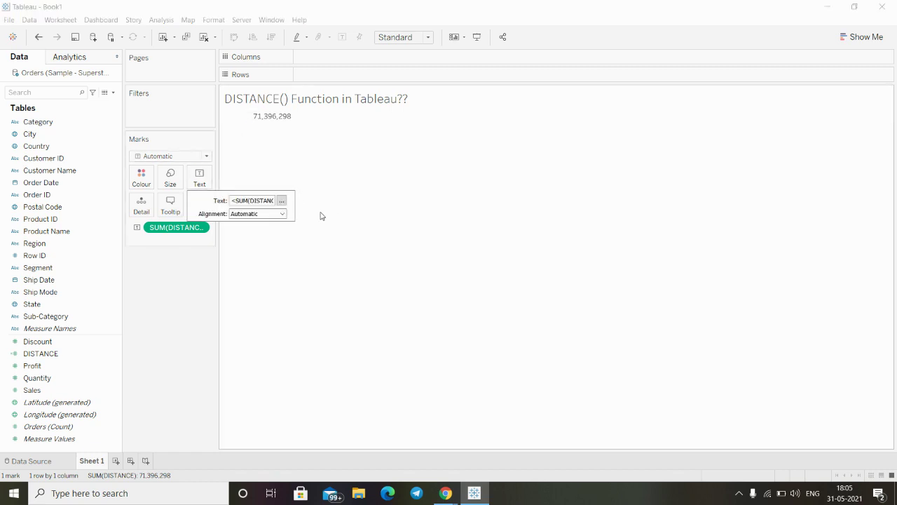
pyautogui.click(280, 202)
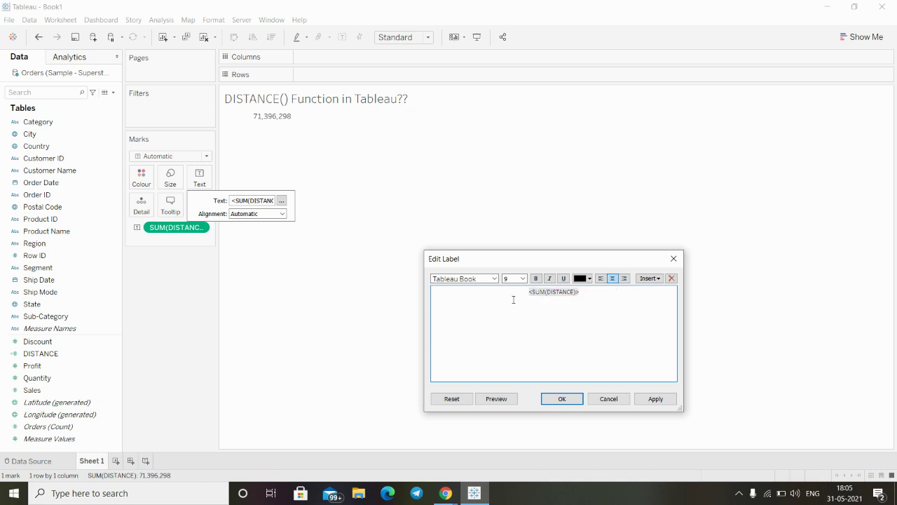
pyautogui.moveTo(587, 291); pyautogui.dragTo(535, 292)
pyautogui.click(522, 279)
pyautogui.click(506, 383)
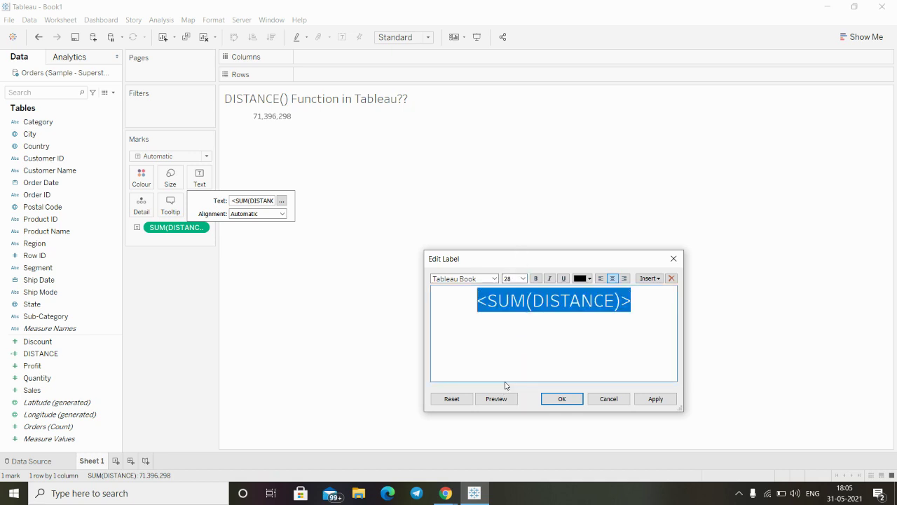
pyautogui.click(654, 399)
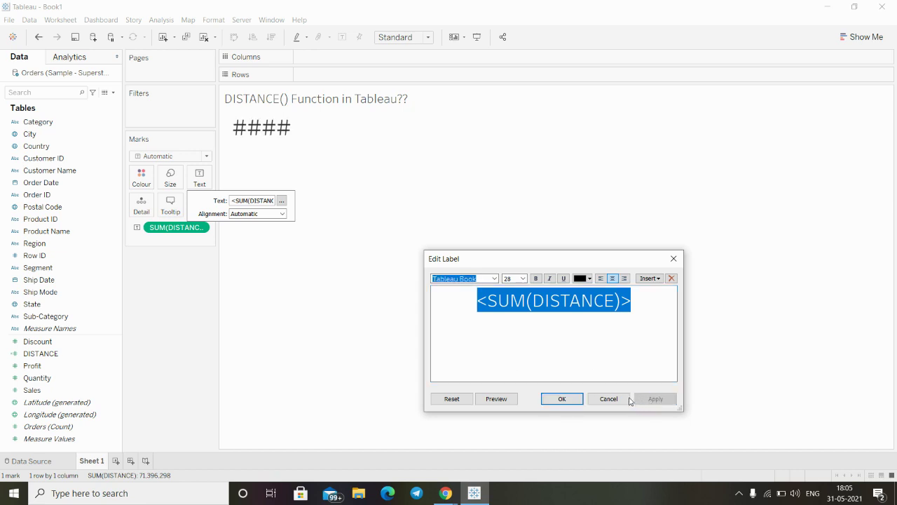
# Step: Reduce the SUM(DISTANCE) label's font size to 16 and close the label editor
pyautogui.click(523, 278)
pyautogui.click(509, 338)
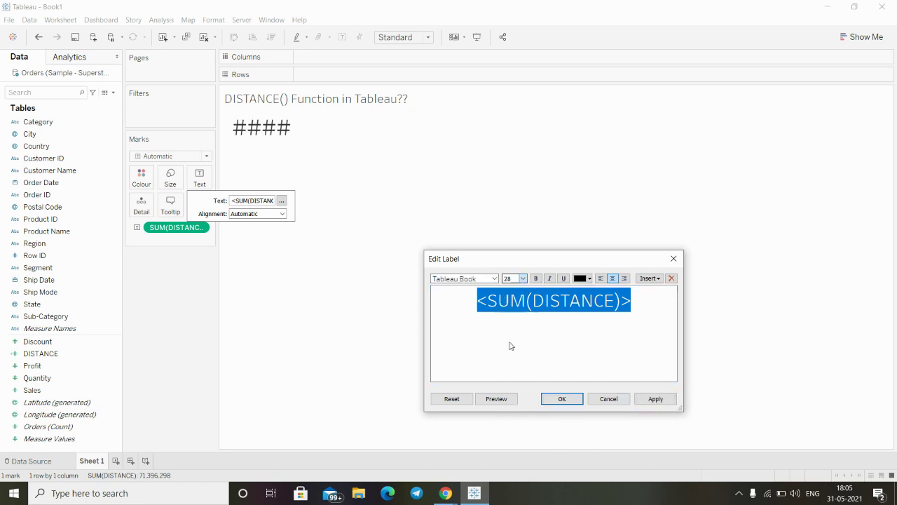
pyautogui.click(657, 398)
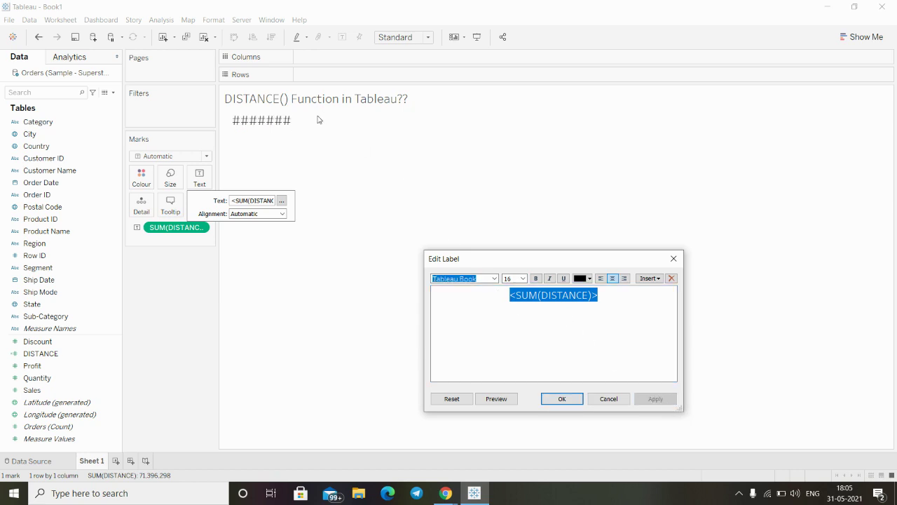
pyautogui.click(555, 400)
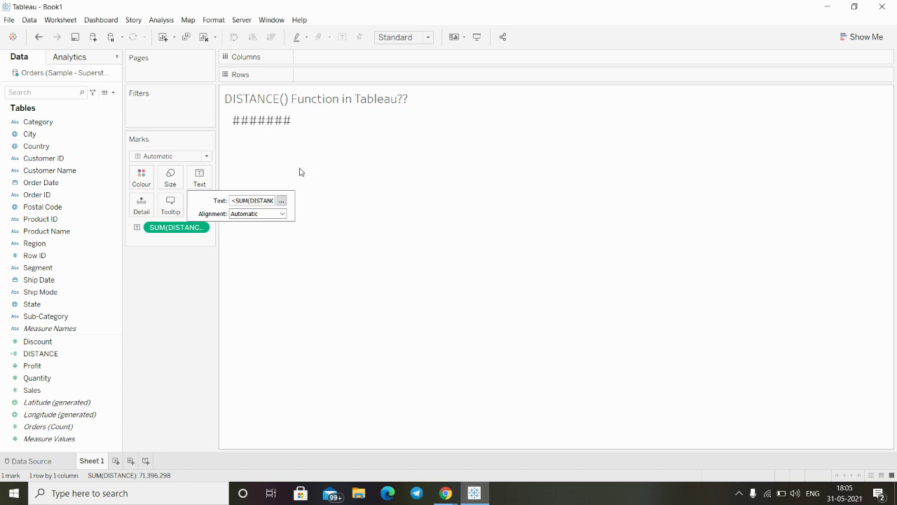
# Step: Widen the cell in the view so the full distance value fits
pyautogui.moveTo(290, 122)
pyautogui.moveTo(294, 123); pyautogui.dragTo(340, 126)
pyautogui.moveTo(278, 131)
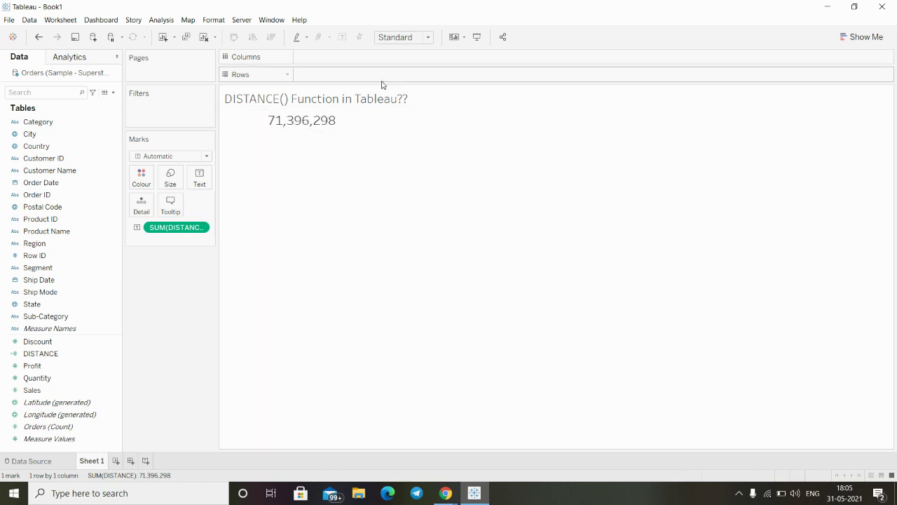
# Step: Open the DISTANCE calculated field for editing and set the first MAKEPOINT's latitude to 47.5
pyautogui.rightClick(56, 353)
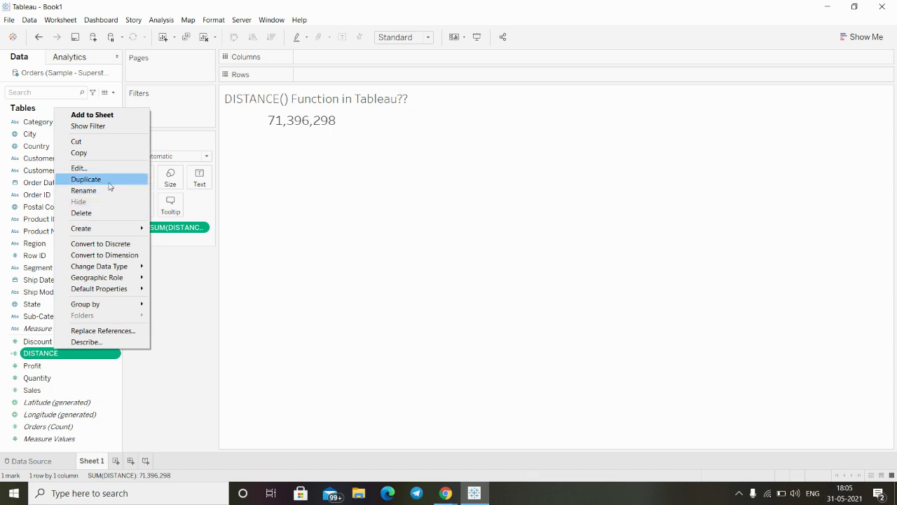
pyautogui.click(84, 169)
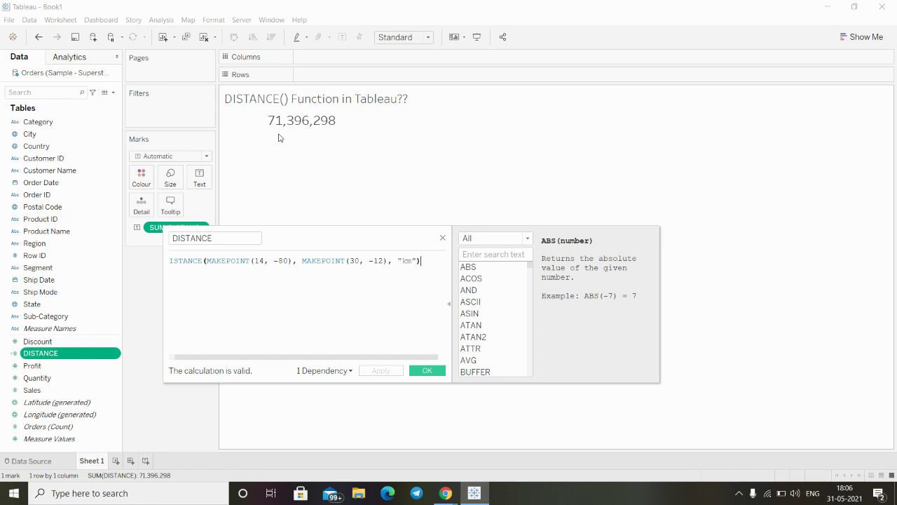
pyautogui.click(185, 261)
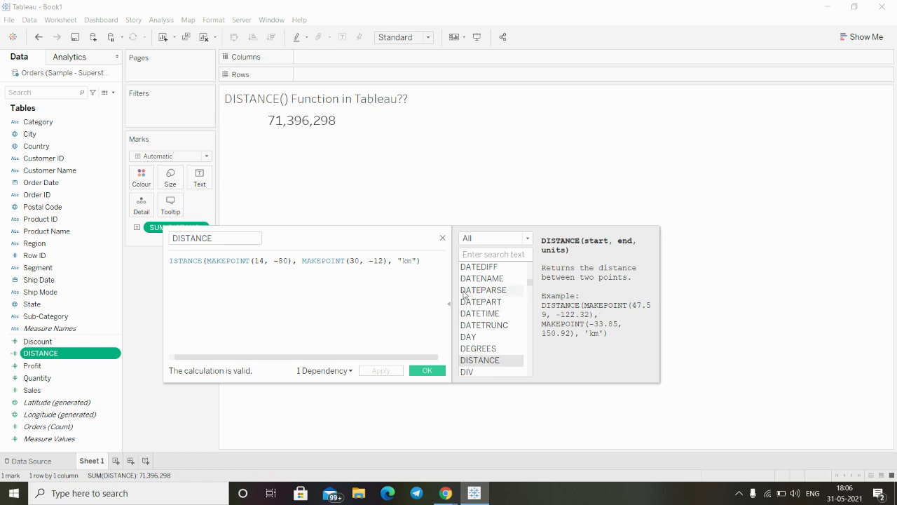
pyautogui.click(261, 260)
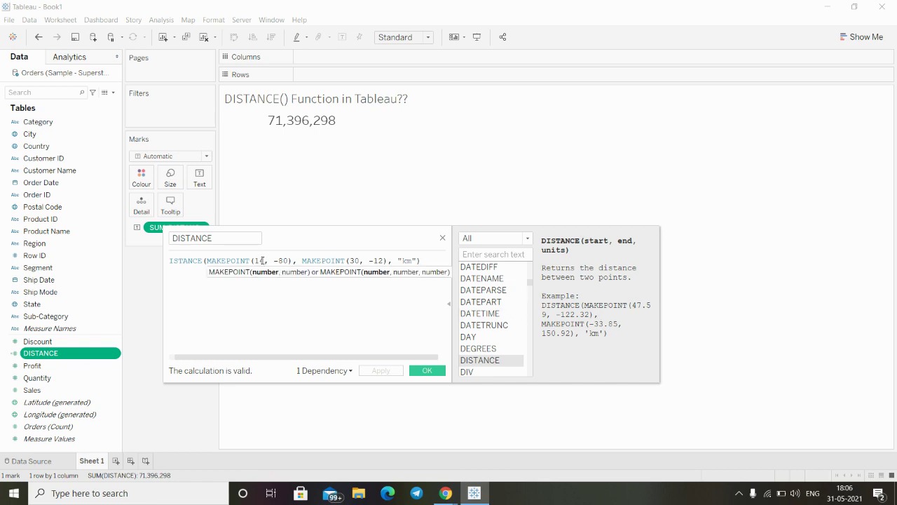
pyautogui.press('BackSpace')
pyautogui.press('BackSpace')
pyautogui.write('47.')
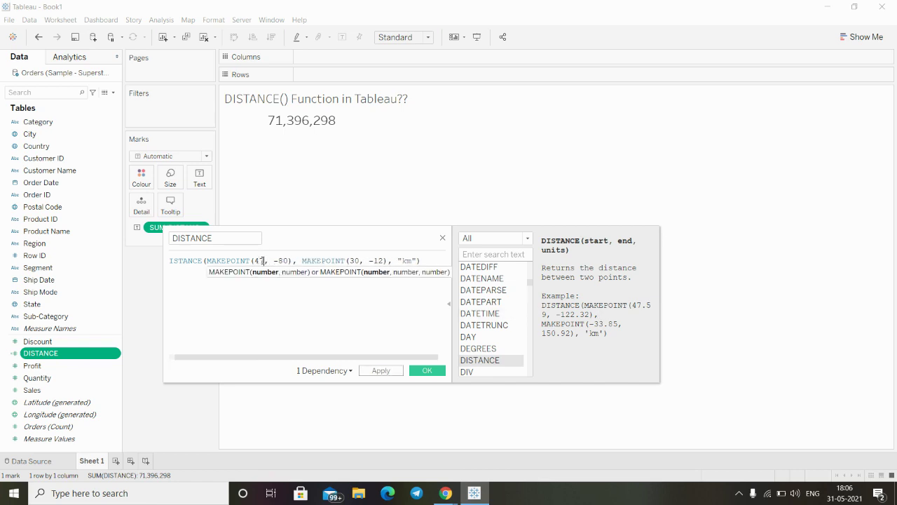
pyautogui.write('5')
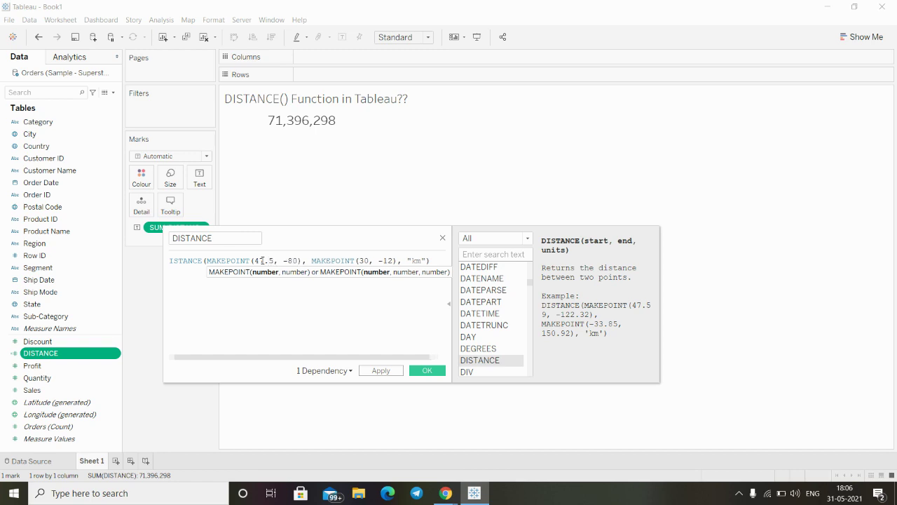
# Step: Set the first MAKEPOINT's longitude to -122.32 in the DISTANCE formula
pyautogui.press('Right')
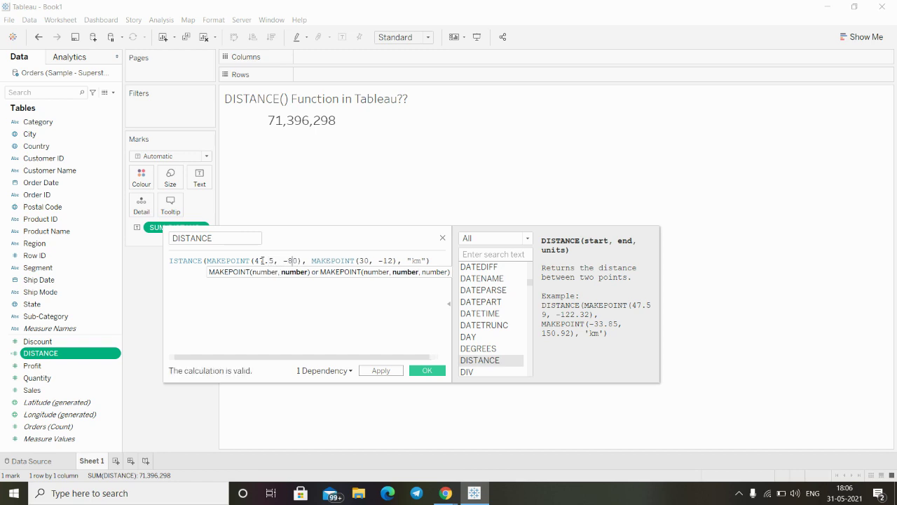
pyautogui.press('Delete')
pyautogui.press('BackSpace')
pyautogui.write('12')
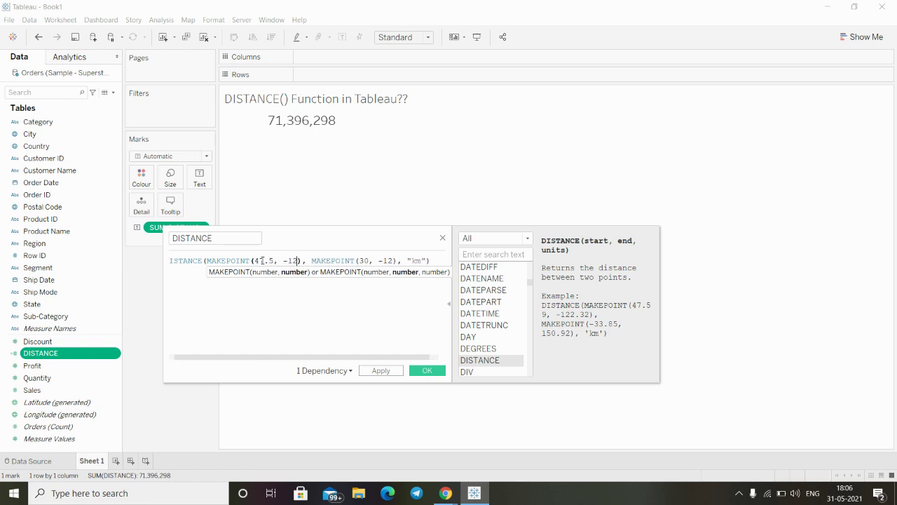
pyautogui.write('2.32')
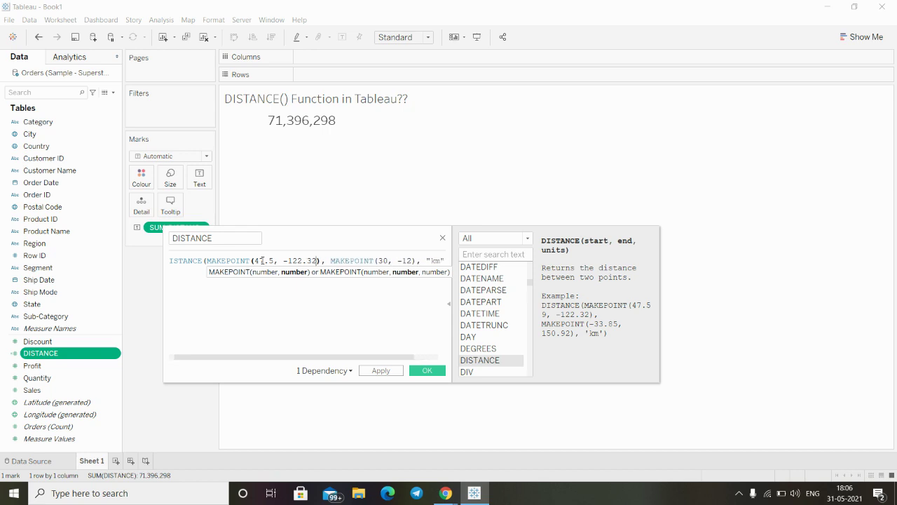
# Step: Set the second MAKEPOINT's latitude to -33.85 in the DISTANCE formula
pyautogui.click(389, 262)
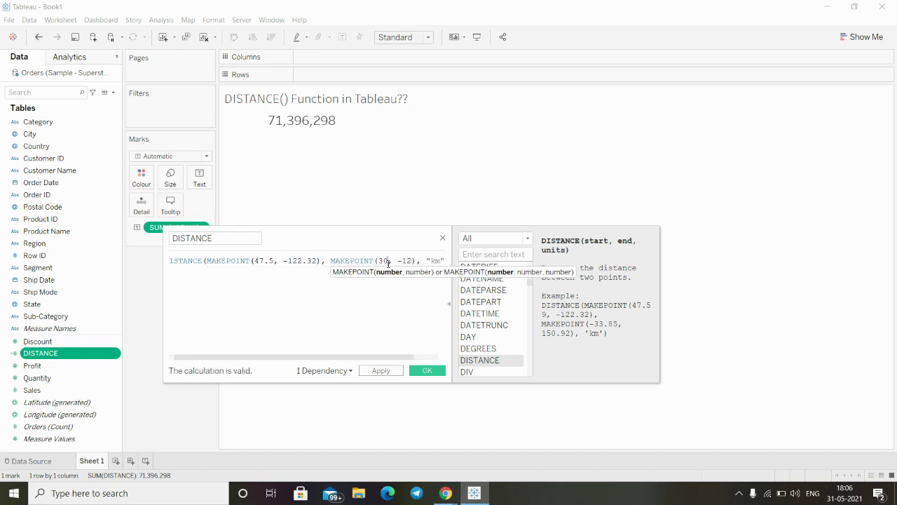
pyautogui.press('BackSpace')
pyautogui.press('BackSpace')
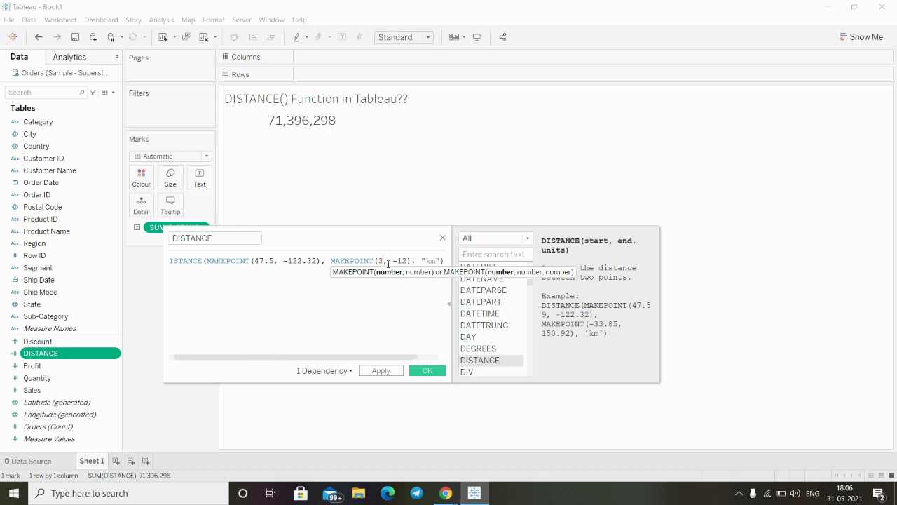
pyautogui.write('-33')
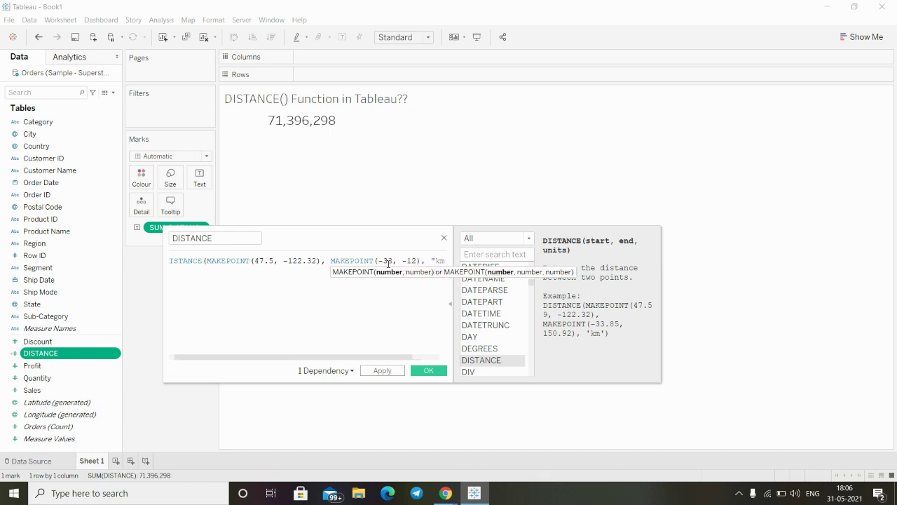
pyautogui.write('.85')
# Step: Set the second MAKEPOINT's longitude to 150.92 in the DISTANCE formula
pyautogui.press('Right')
pyautogui.press('Right')
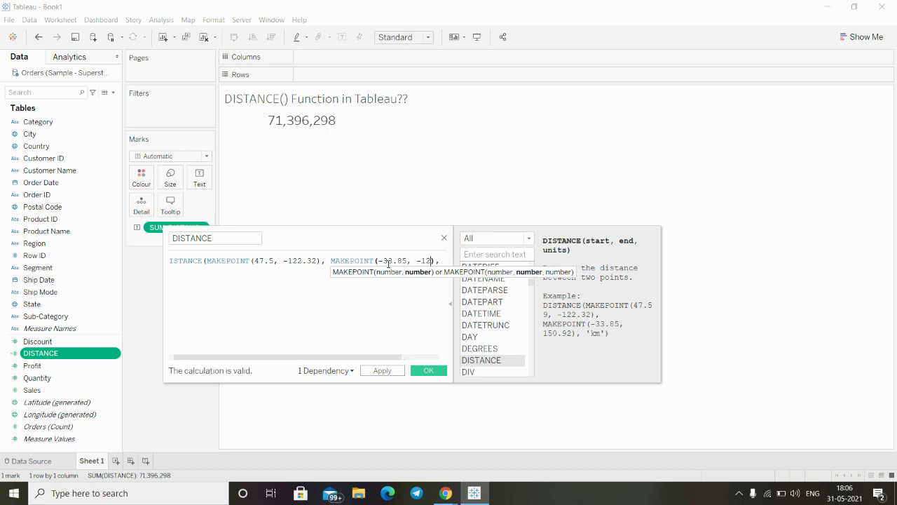
pyautogui.press('BackSpace')
pyautogui.press('BackSpace')
pyautogui.press('BackSpace')
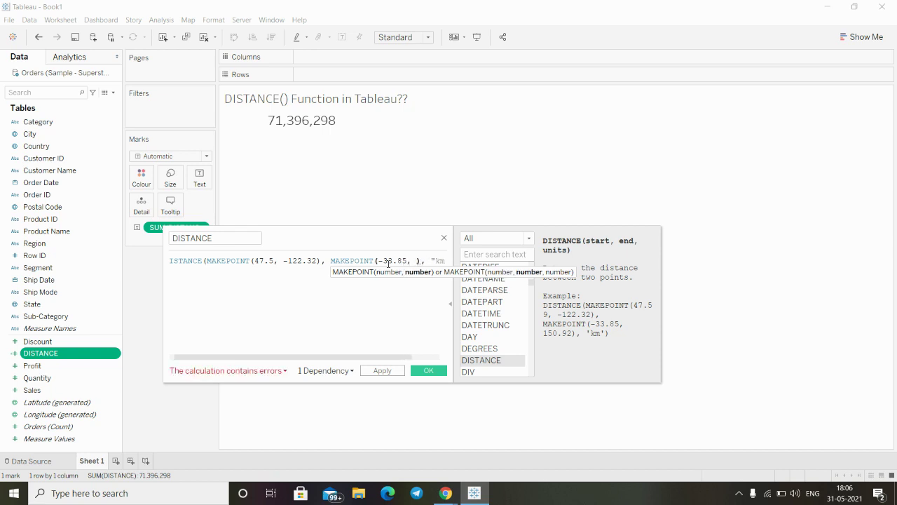
pyautogui.write('150.92')
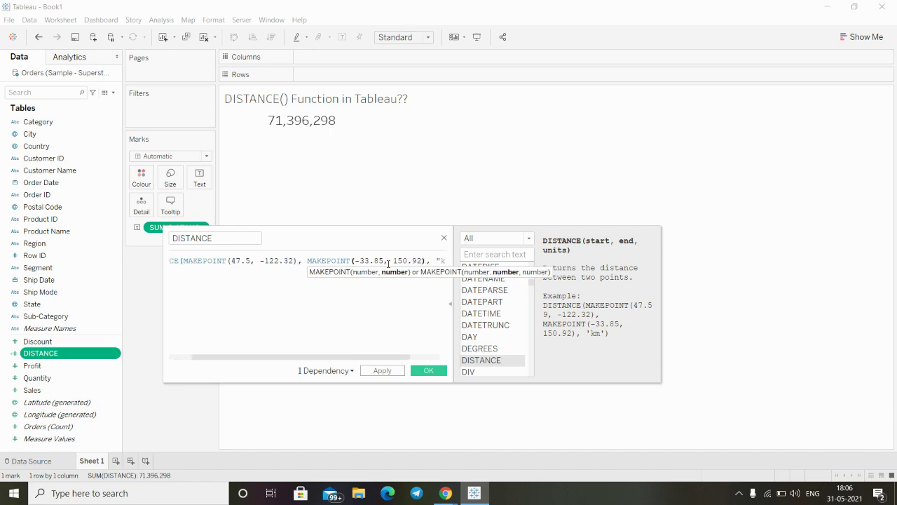
# Step: Apply the edited DISTANCE formula to the view, check it from its beginning, and close the calculation editor with the changes saved
pyautogui.click(375, 371)
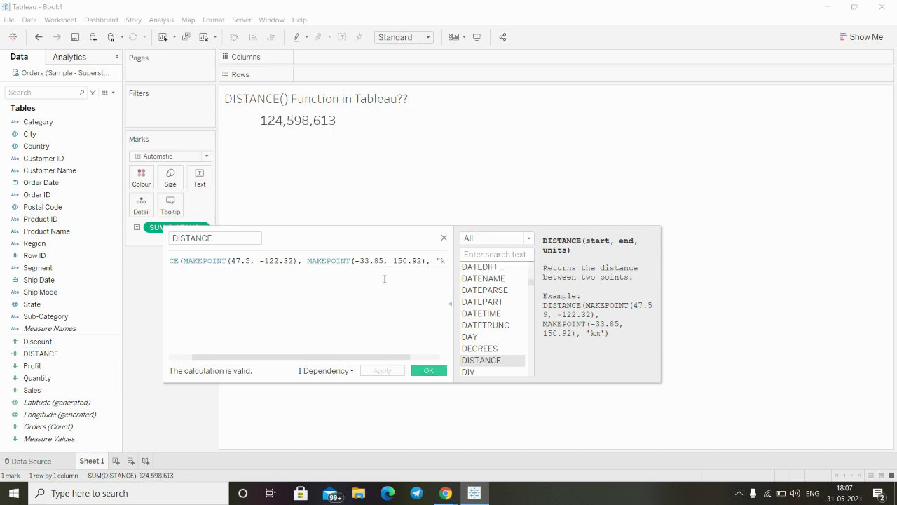
pyautogui.moveTo(307, 133)
pyautogui.moveTo(242, 359); pyautogui.dragTo(206, 362)
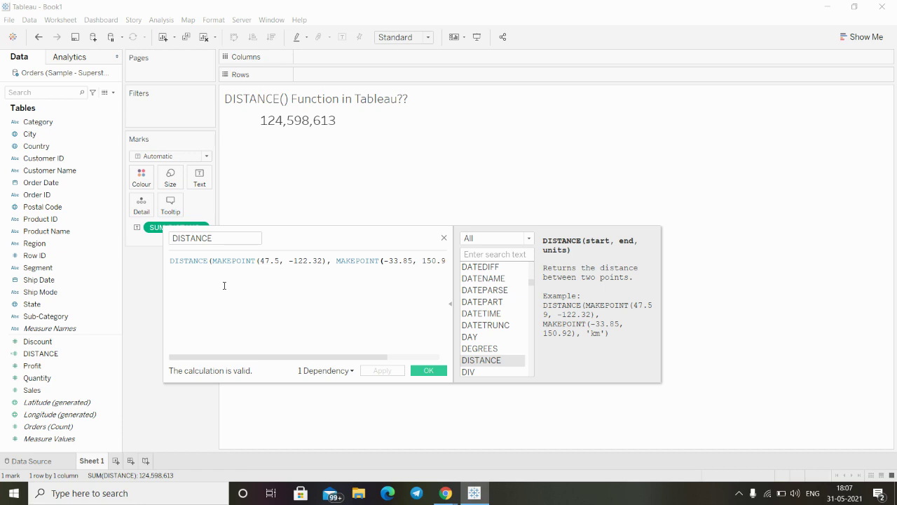
pyautogui.click(428, 370)
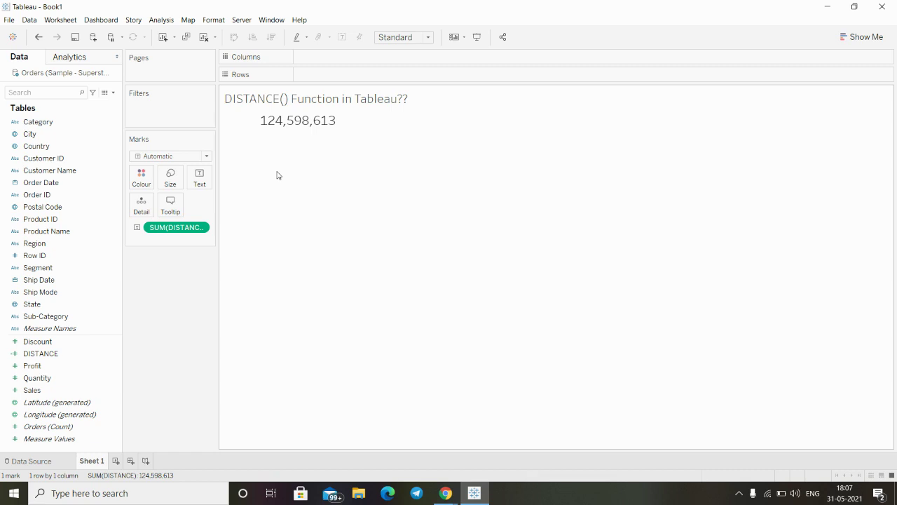
pyautogui.click(446, 498)
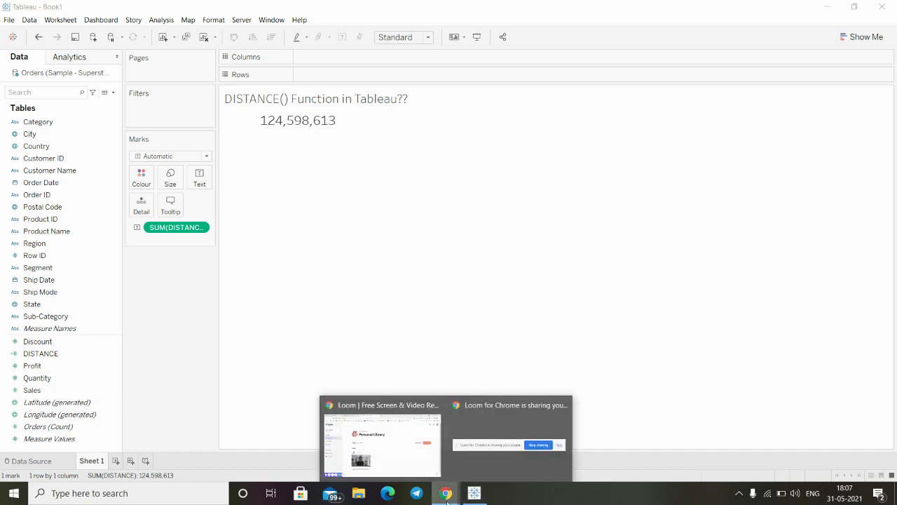